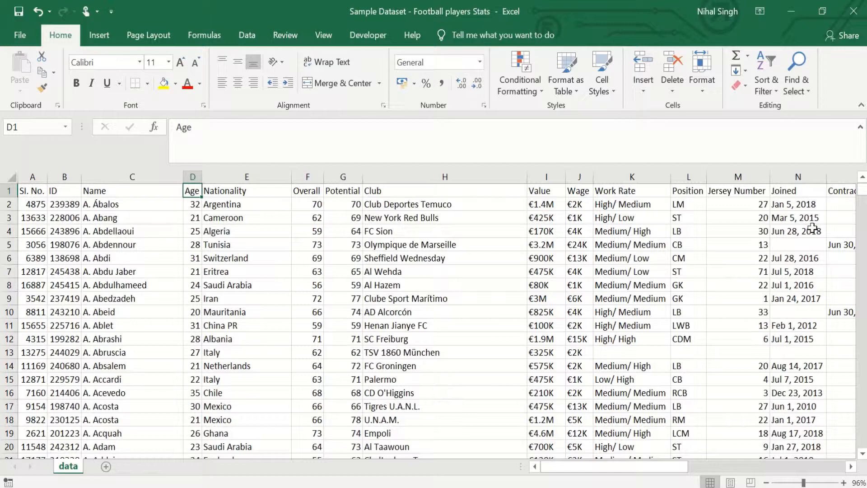
Total the Age column in cell D18209, directly below the data, with a SUM formula over D2:D18208
key(ctrl+Down)
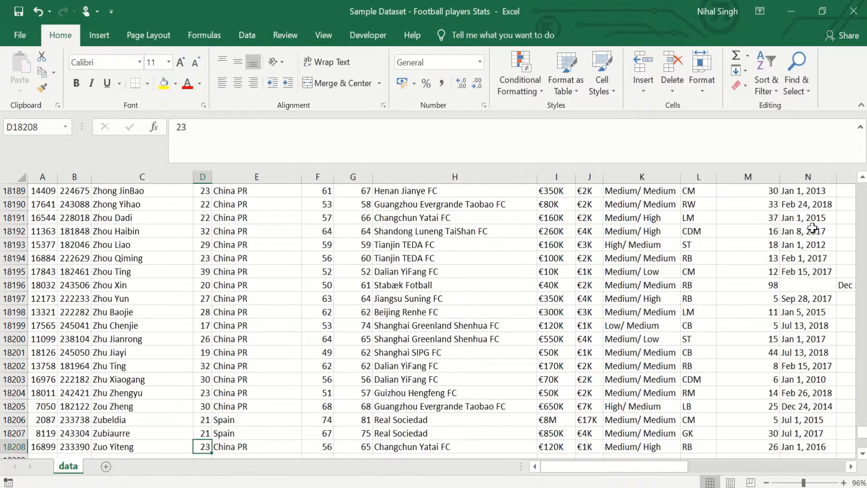
key(ctrl+Up)
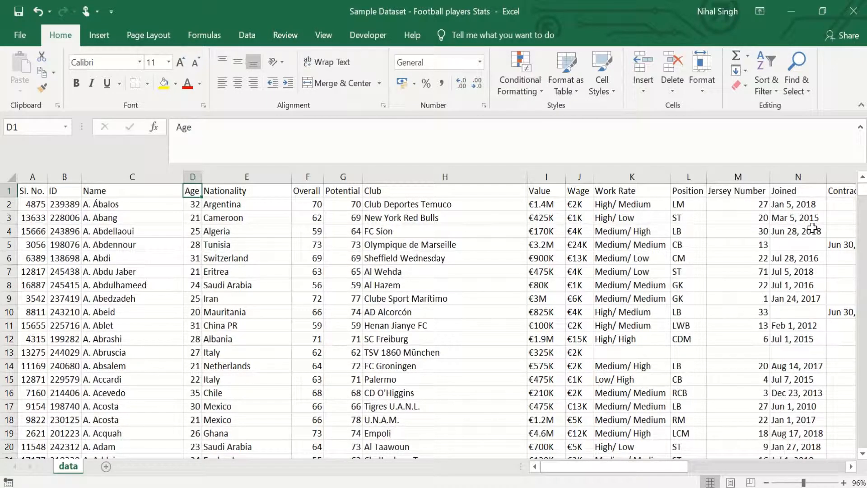
key(ctrl+Down)
key(Down)
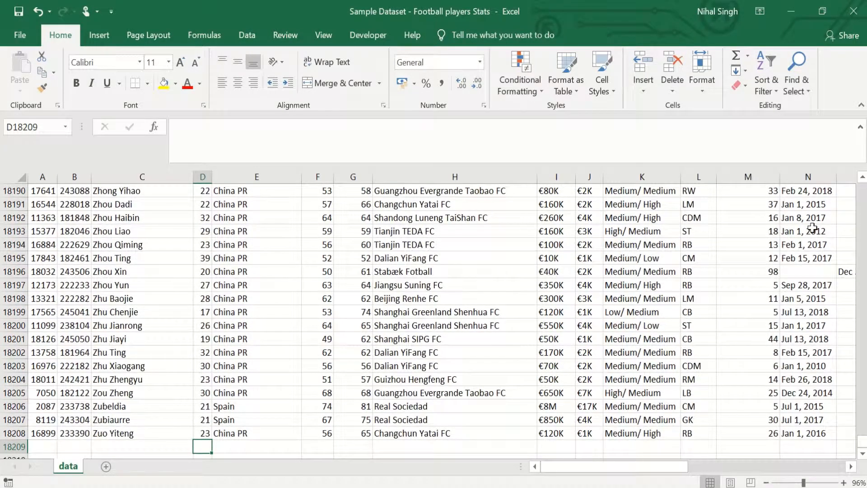
text(=sum)
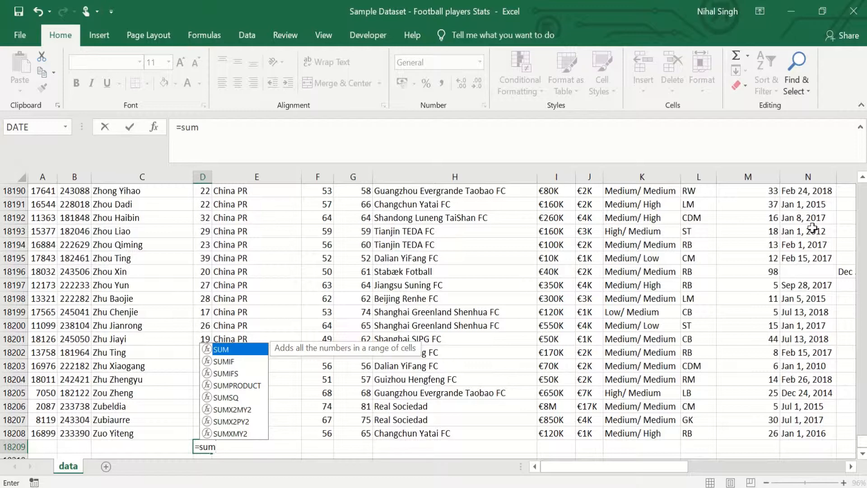
text(()
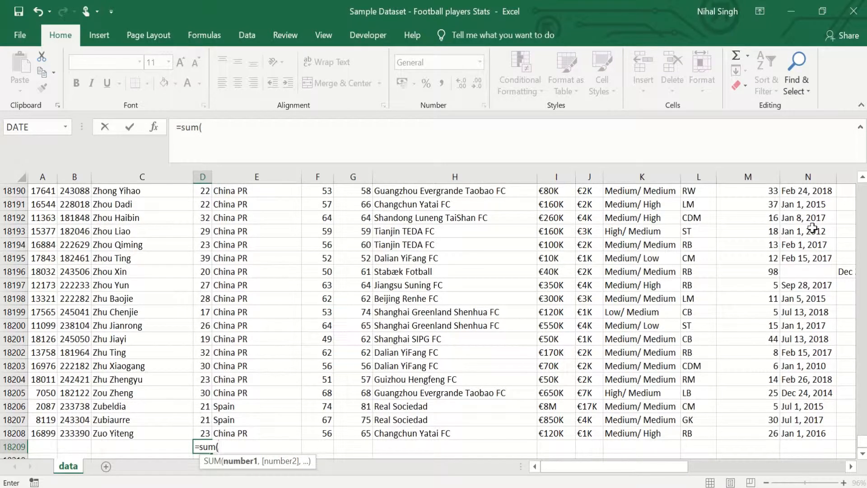
key(Up)
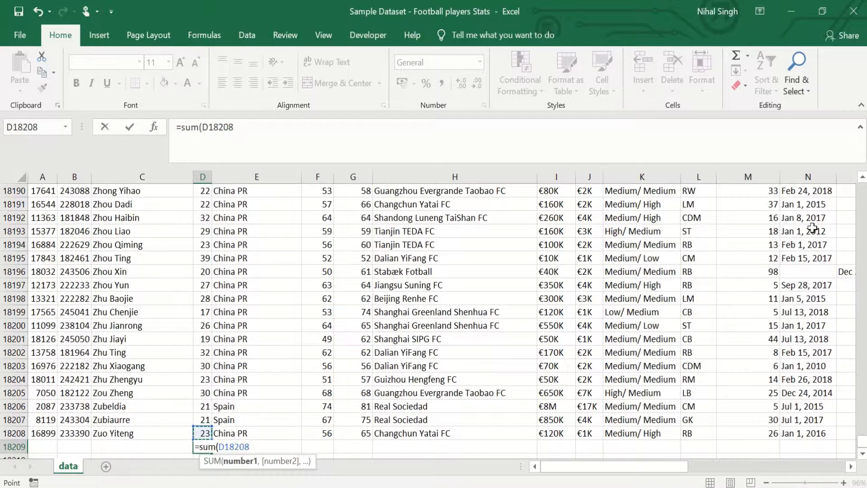
key(ctrl+shift+Up)
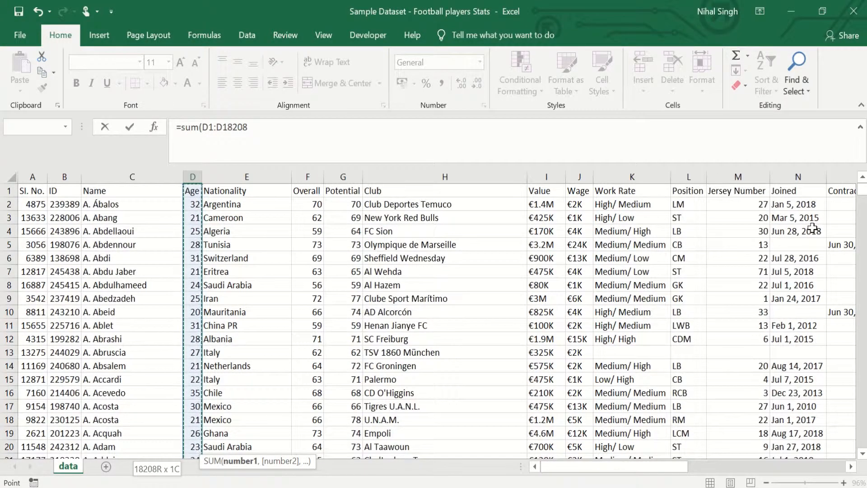
key(shift+Down)
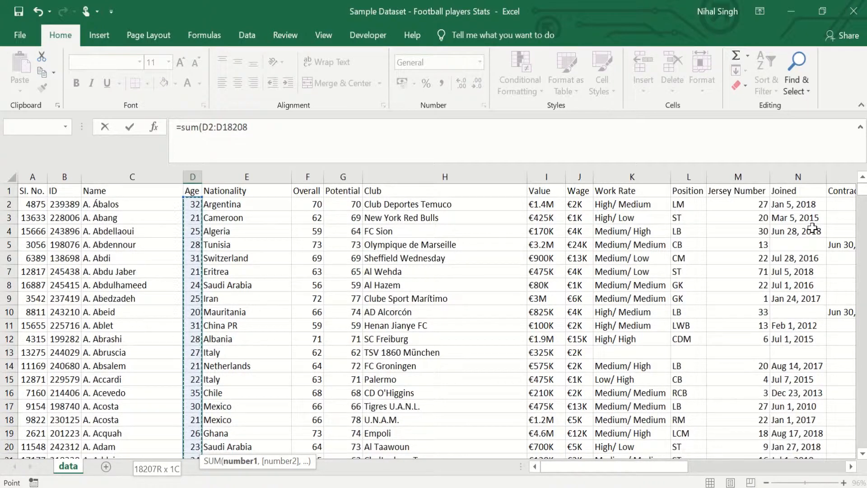
key(Return)
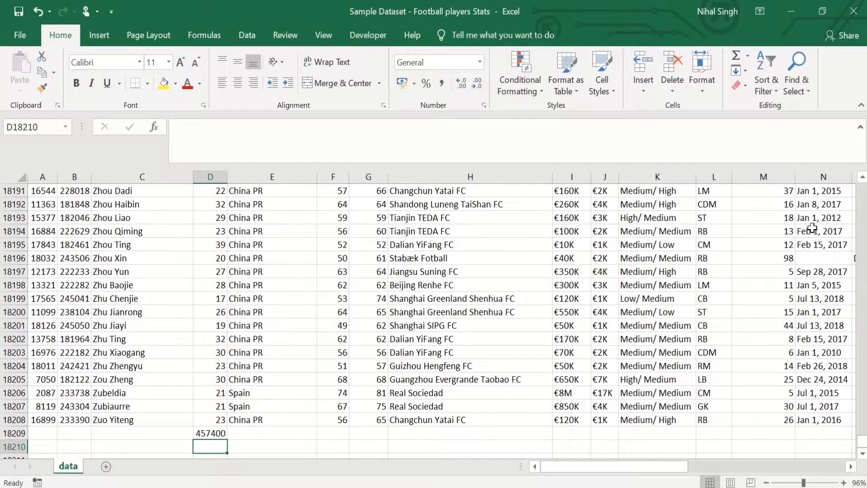
key(Up)
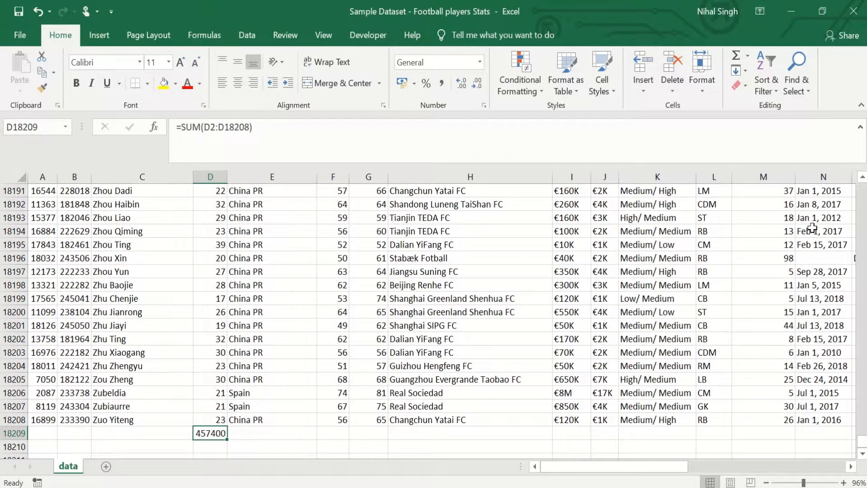
key(Up)
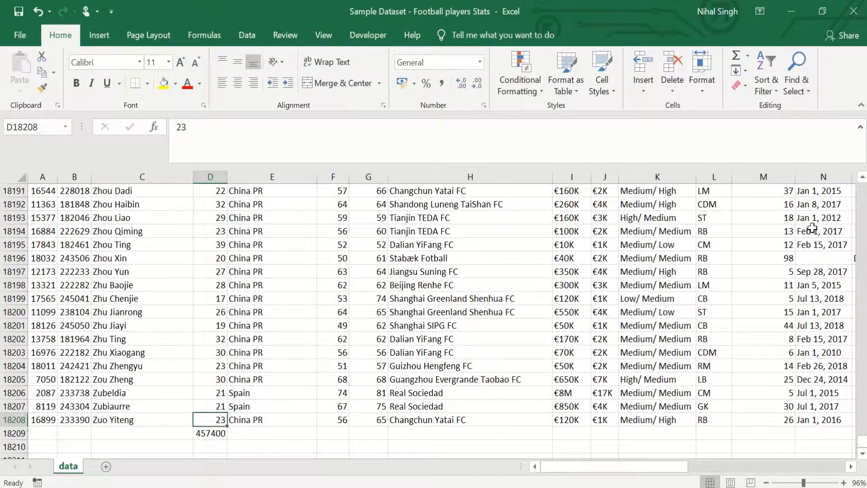
key(Up)
key(Down)
key(Down)
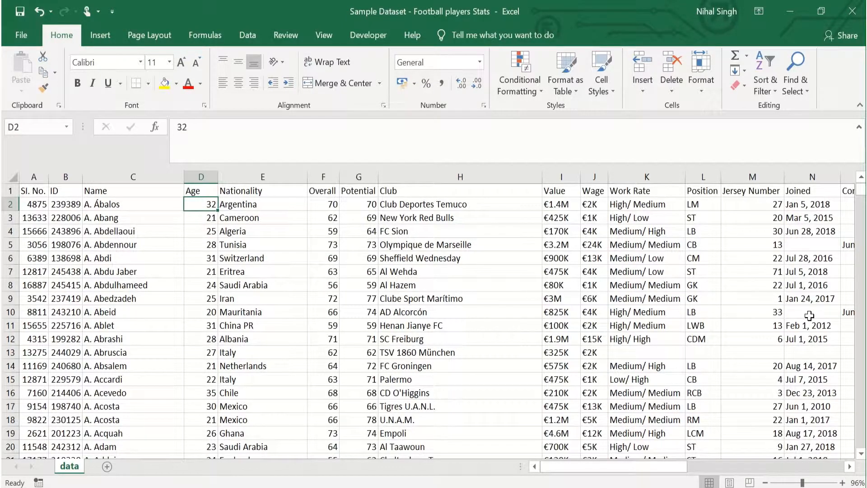
key(Up)
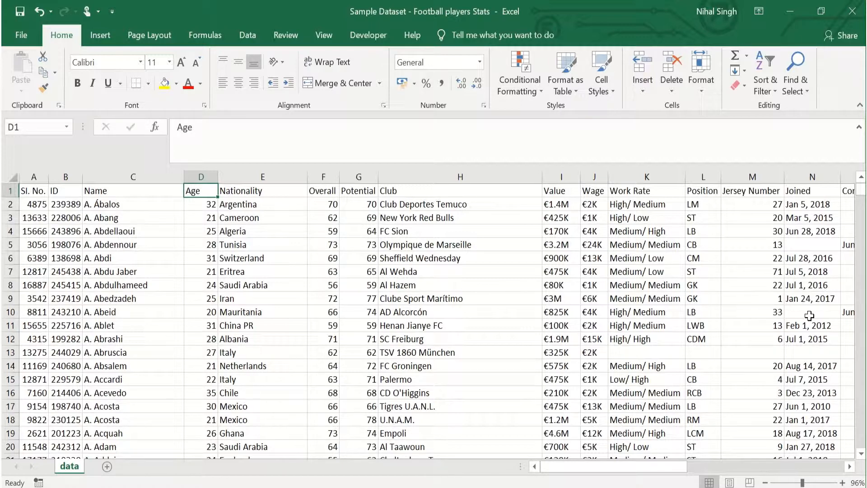
key(Down)
key(Right)
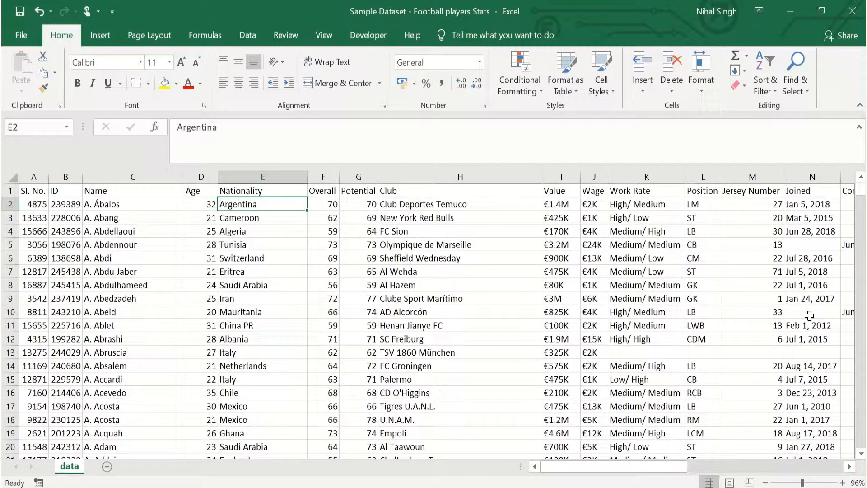
key(Left)
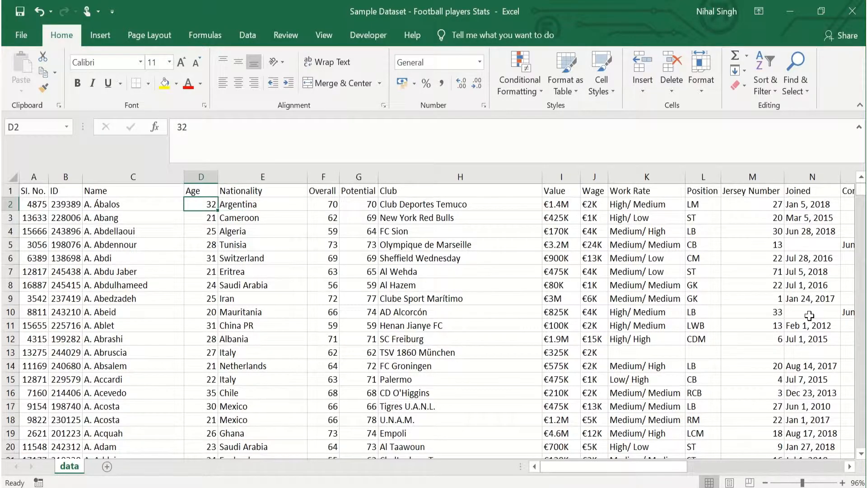
Begin a SUMIF formula in cell D18209, below the Age data, using the Nationality cells E2:E18208 as the criteria range
key(ctrl+Down)
key(Down)
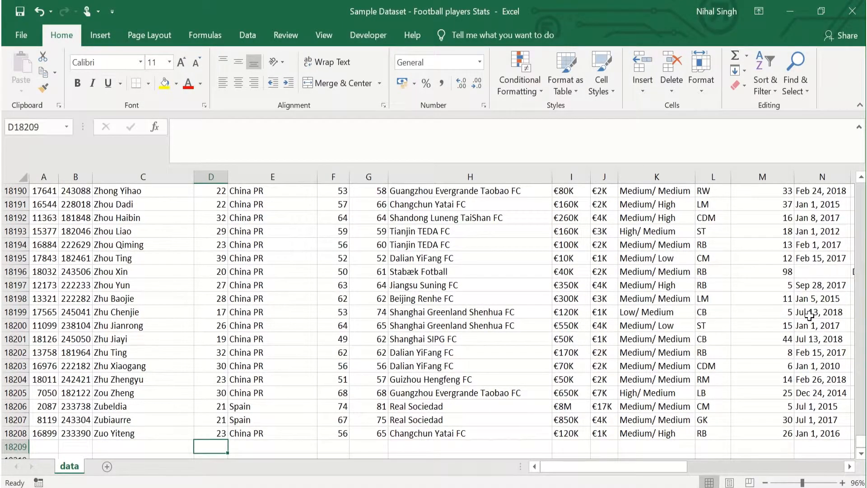
text(=sumif)
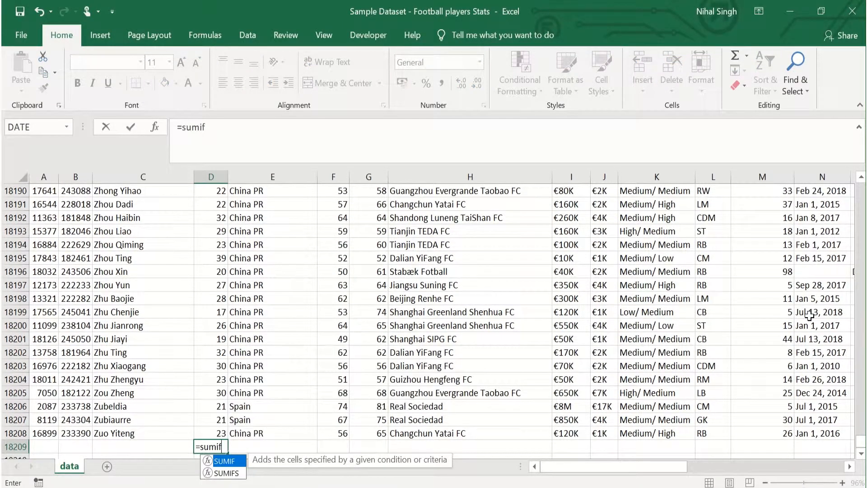
key(Tab)
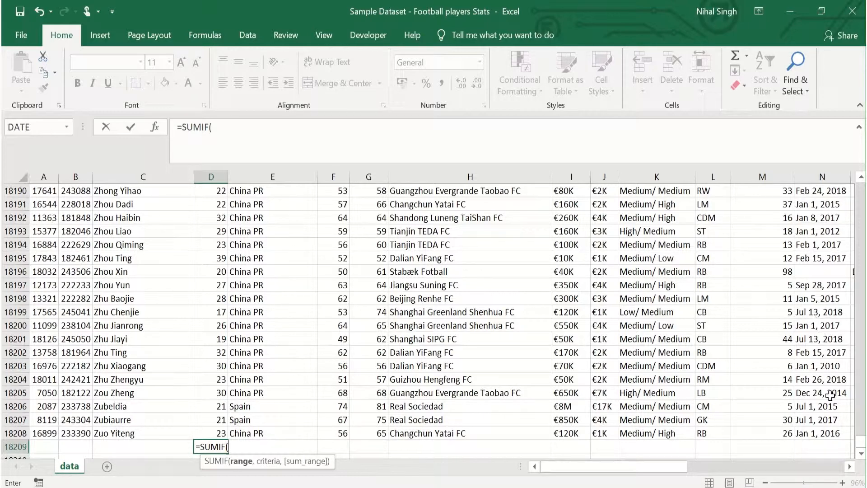
click(260, 433)
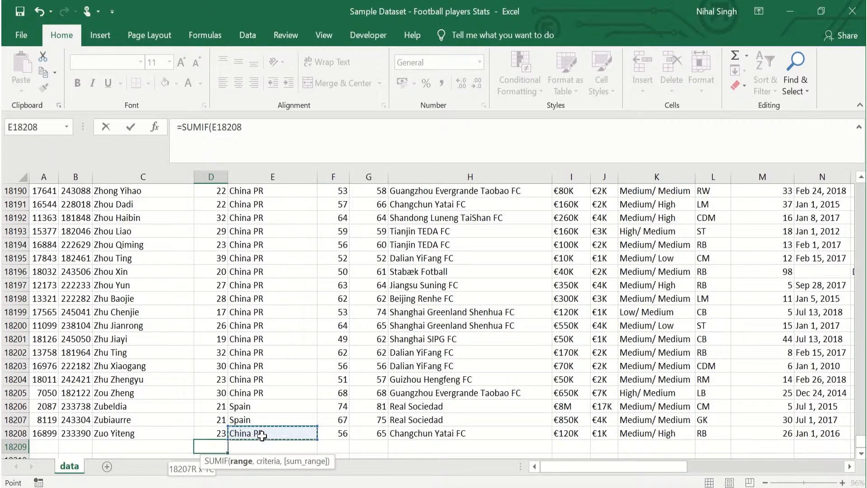
key(ctrl+shift+Up)
key(shift+Down)
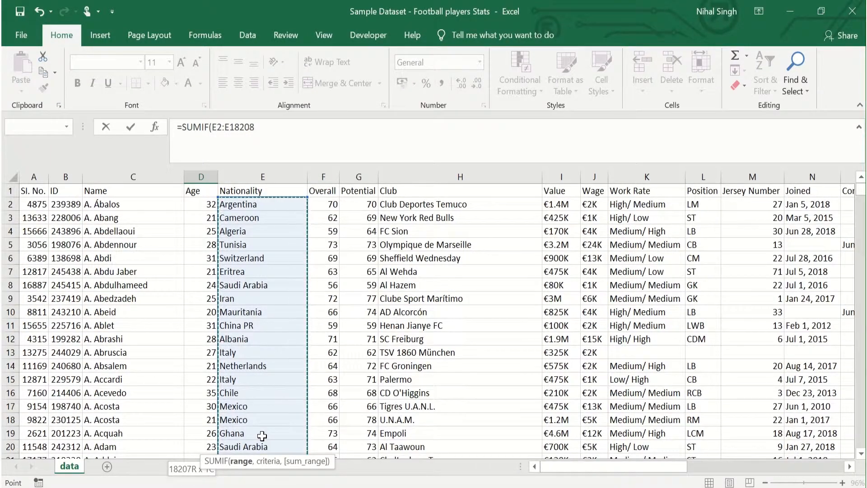
click(278, 129)
text(,)
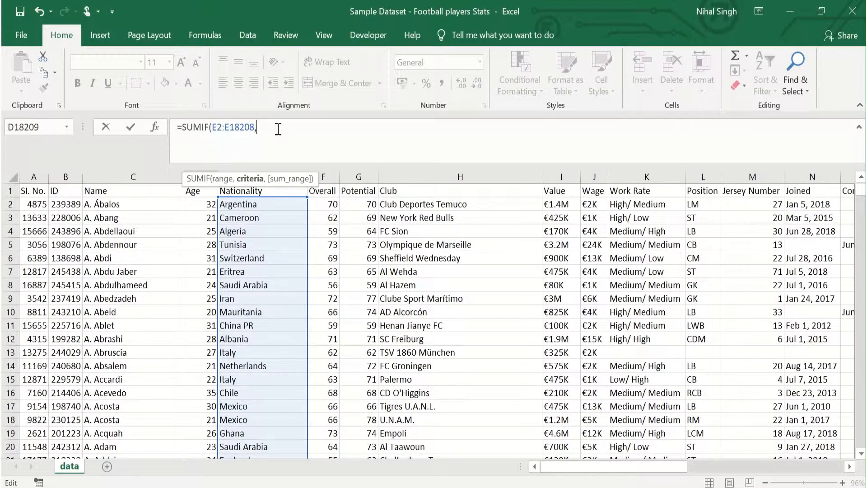
Complete the SUMIF formula with the criterion "Argentina" and the Age cells D2:D18208 as the sum range
text("Argentina",)
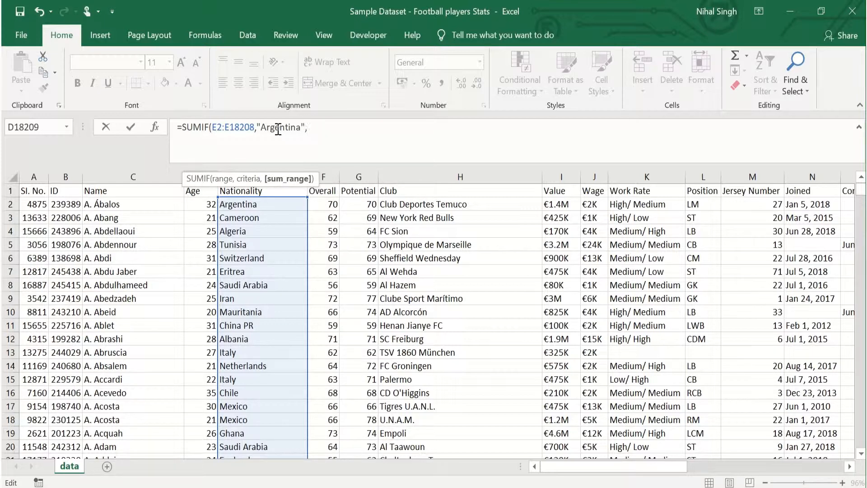
key(Left)
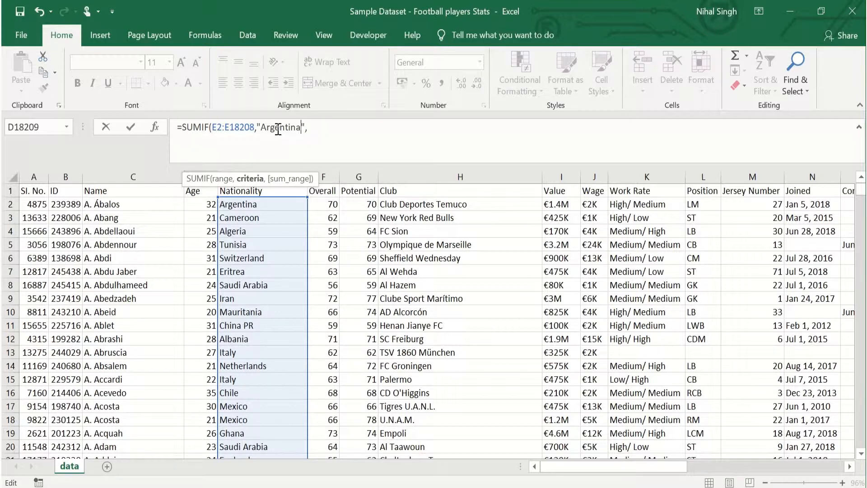
click(310, 128)
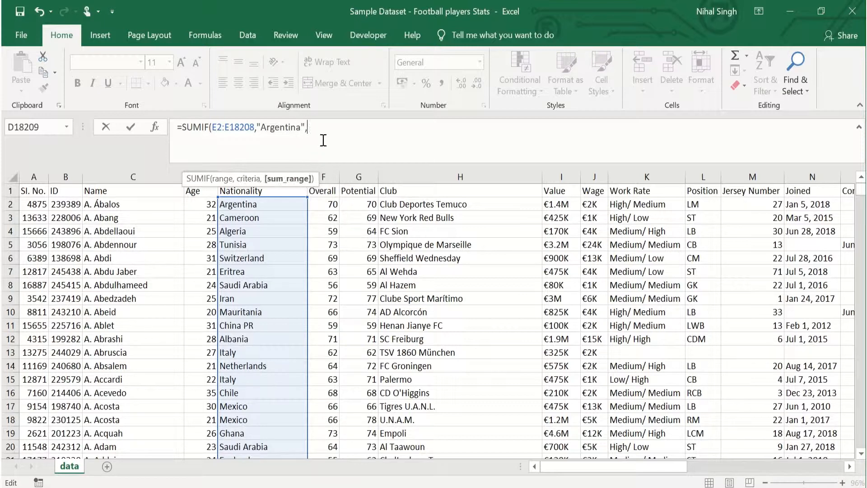
click(206, 204)
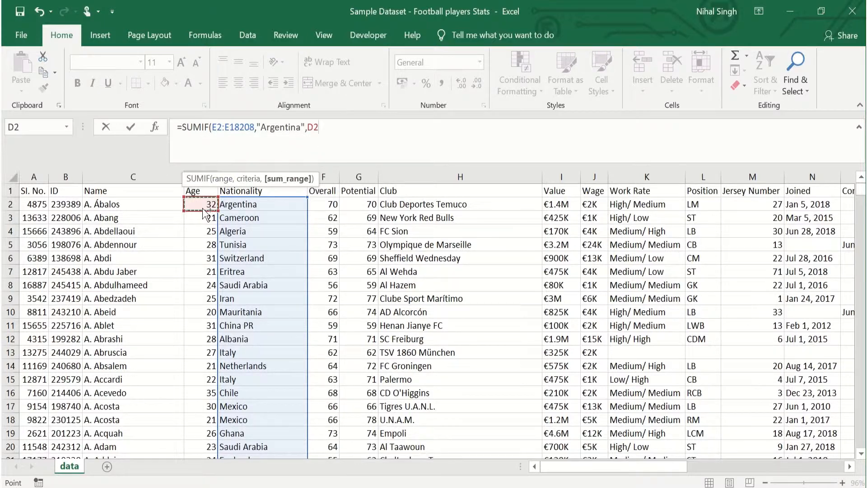
key(ctrl+shift+Down)
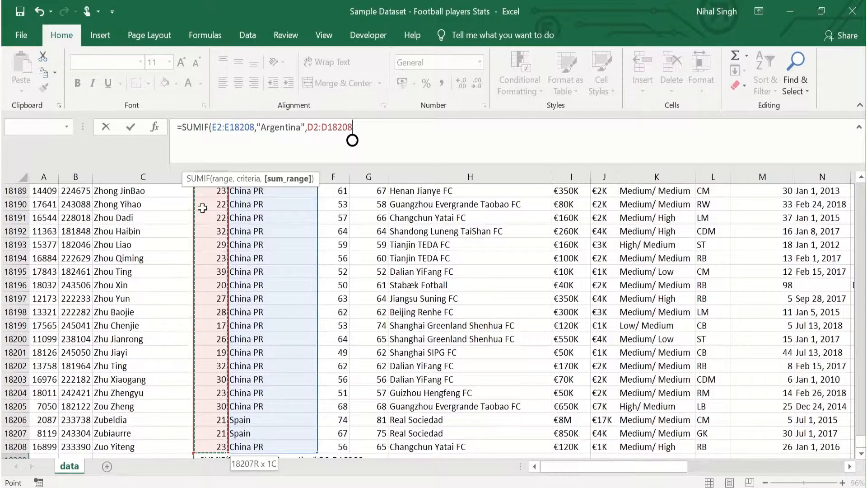
key(Return)
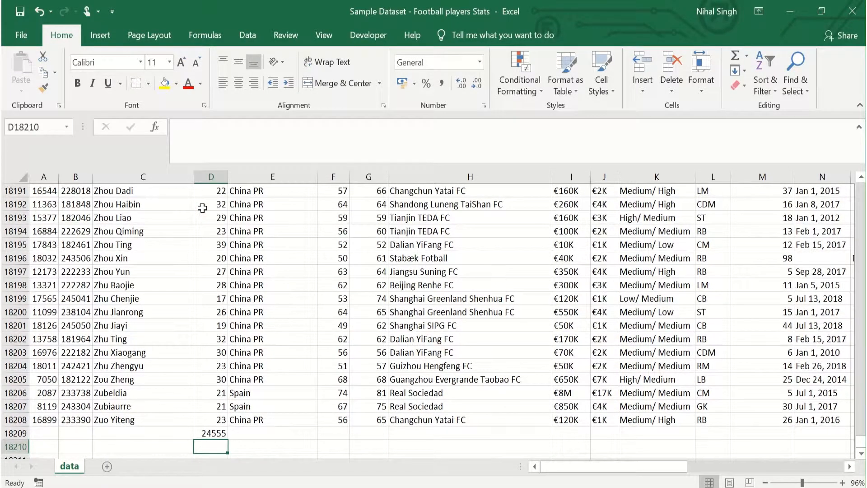
key(Up)
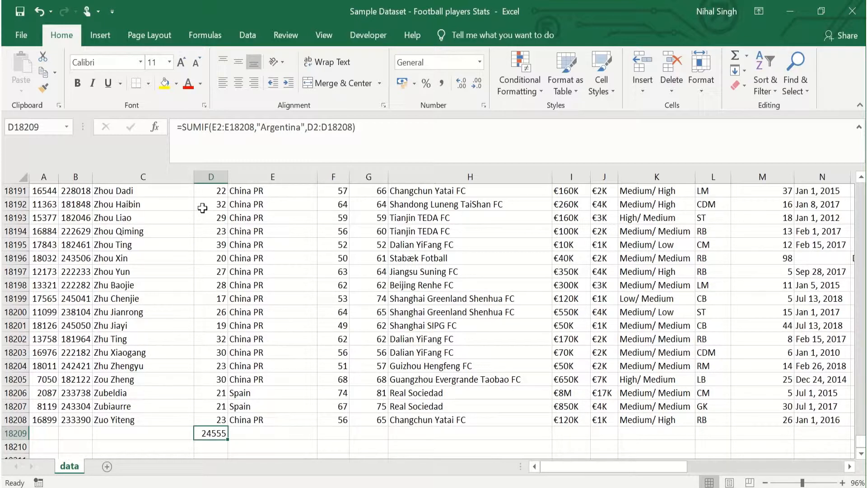
Turn on header filters for the entire player dataset and select the Nationality header cell
key(ctrl+Up)
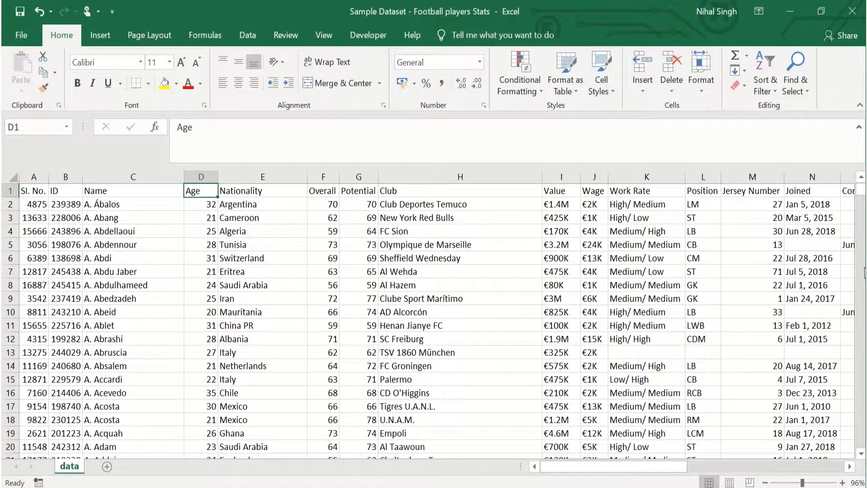
key(ctrl+Down)
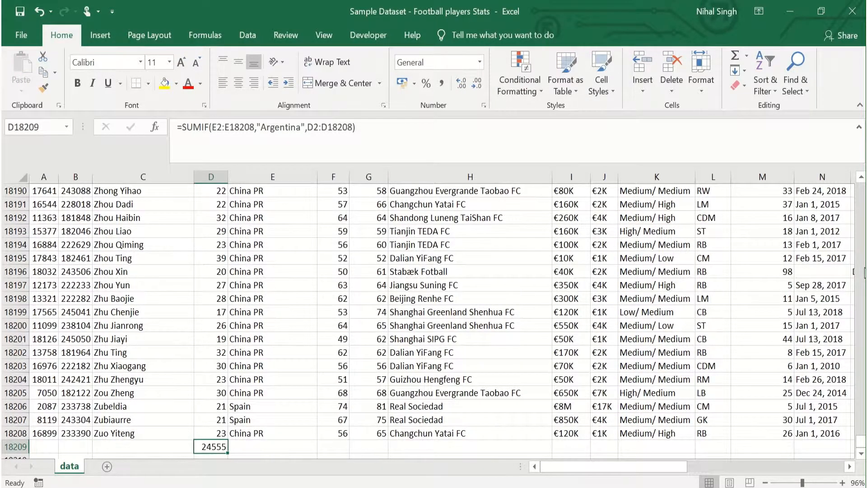
key(ctrl+Up)
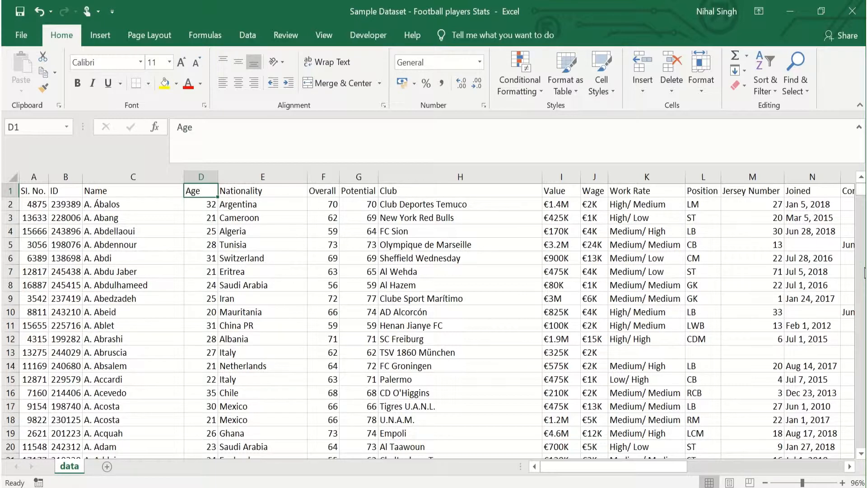
key(ctrl+a)
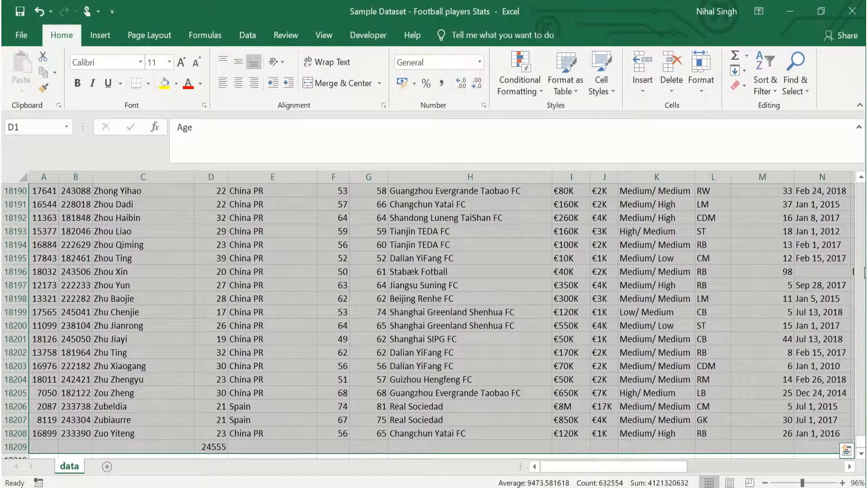
key(alt)
key(d)
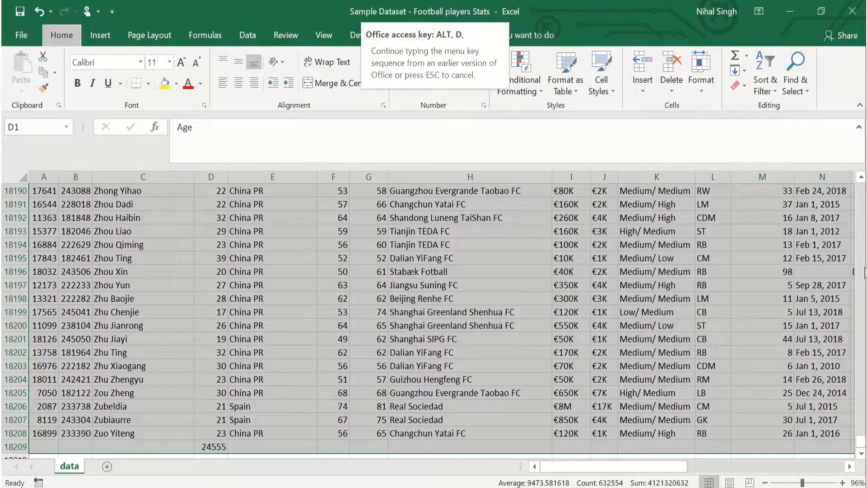
key(f)
key(f)
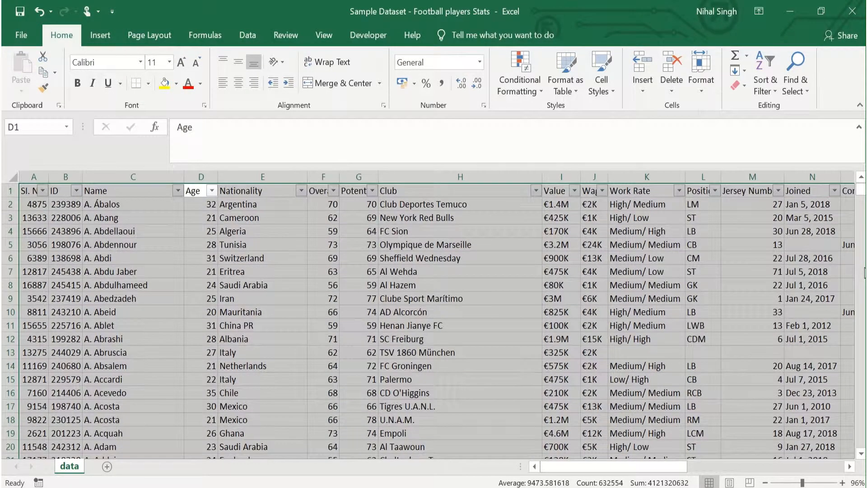
key(Right)
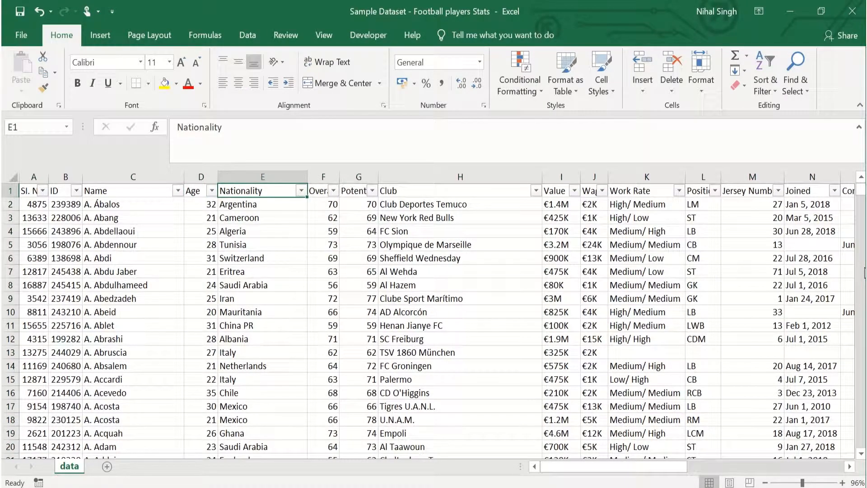
Filter the Nationality column to show only Argentina
key(alt+Down)
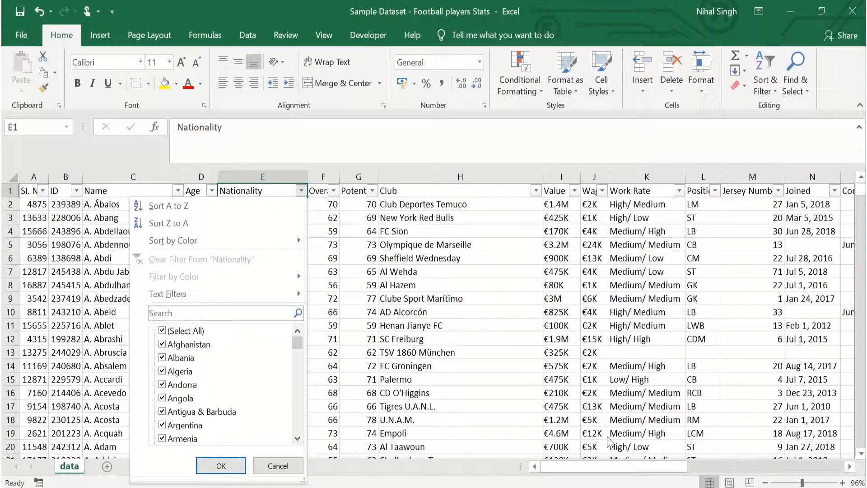
click(186, 332)
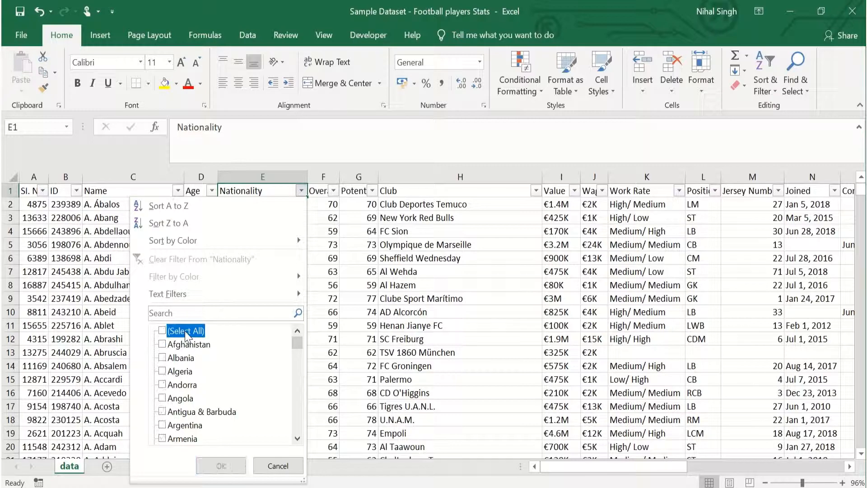
click(297, 438)
click(297, 438)
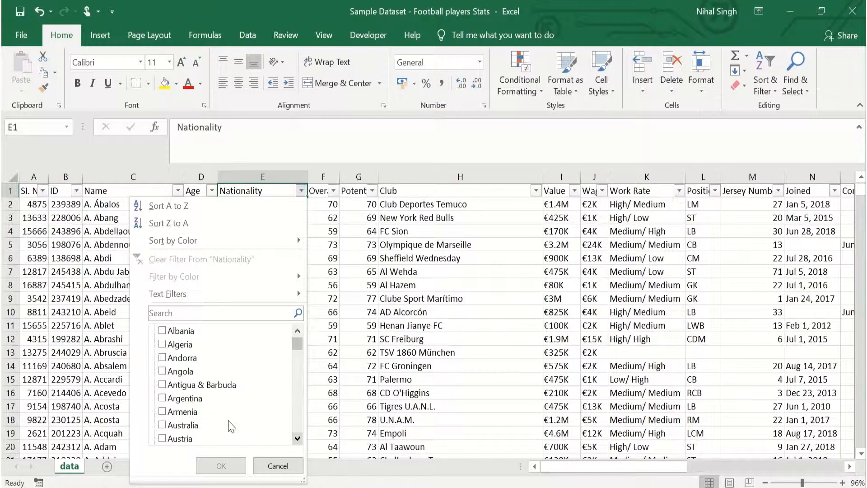
click(193, 399)
click(221, 466)
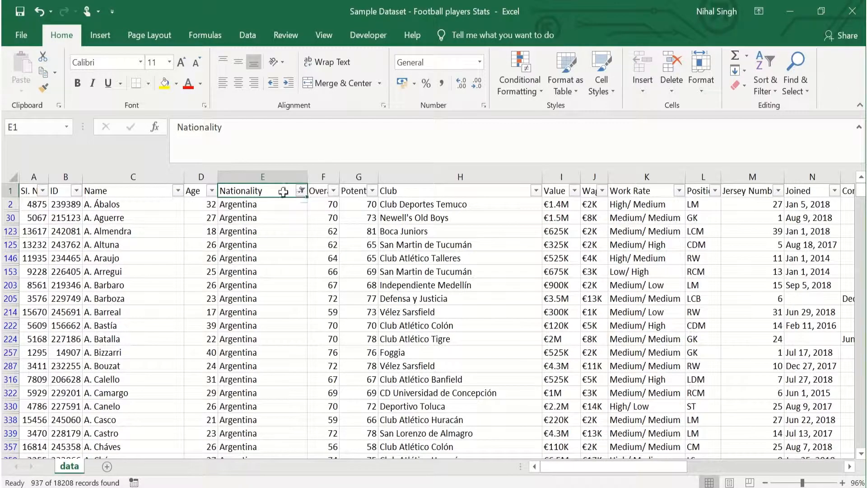
click(256, 207)
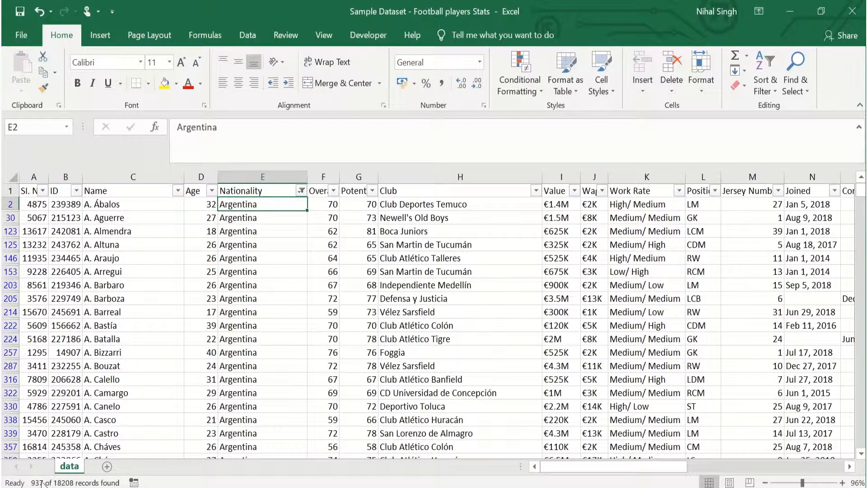
Check the sum of the filtered Argentine players' ages by selecting all visible Age cells from D2 down
click(203, 205)
key(ctrl+shift+Down)
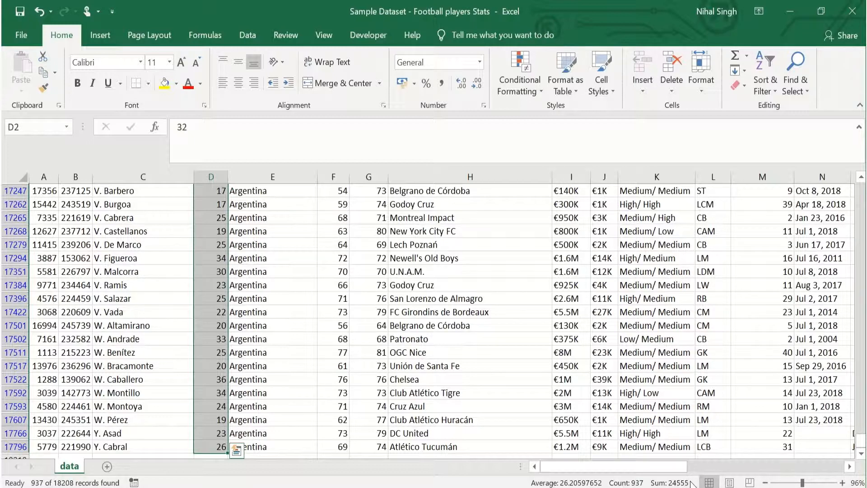
key(ctrl+Up)
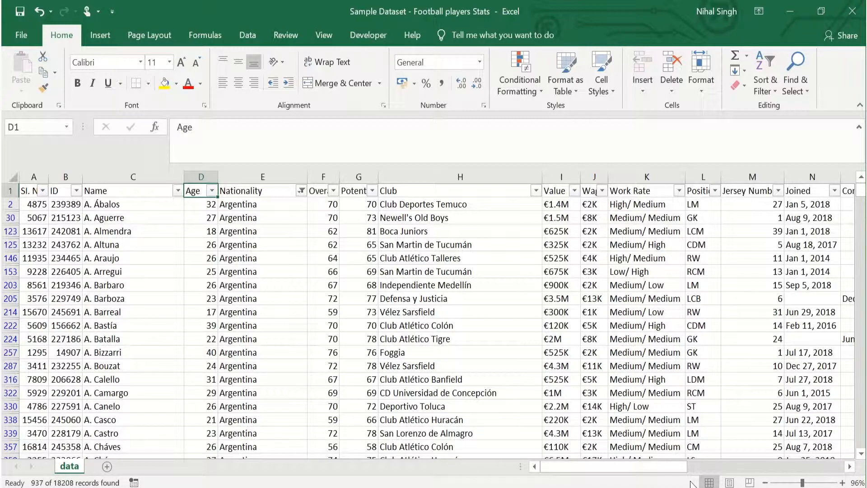
Clear the Nationality filter to show all player records while keeping the header filters on
key(alt+d)
key(f)
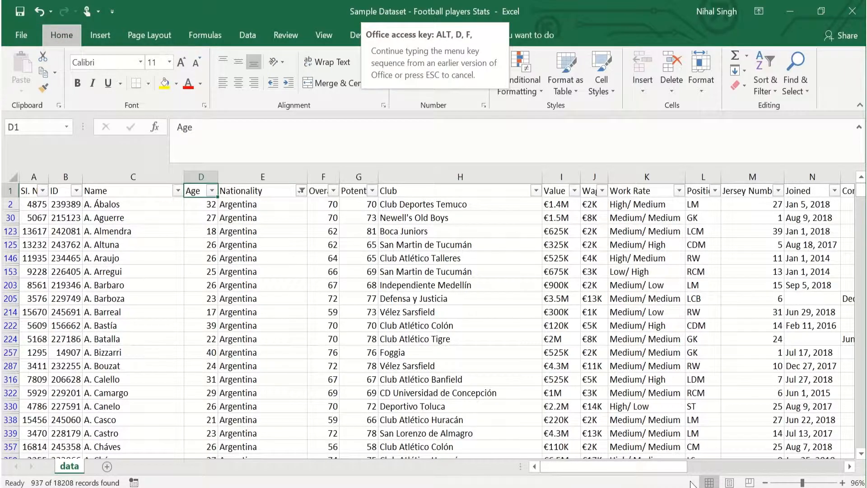
key(s)
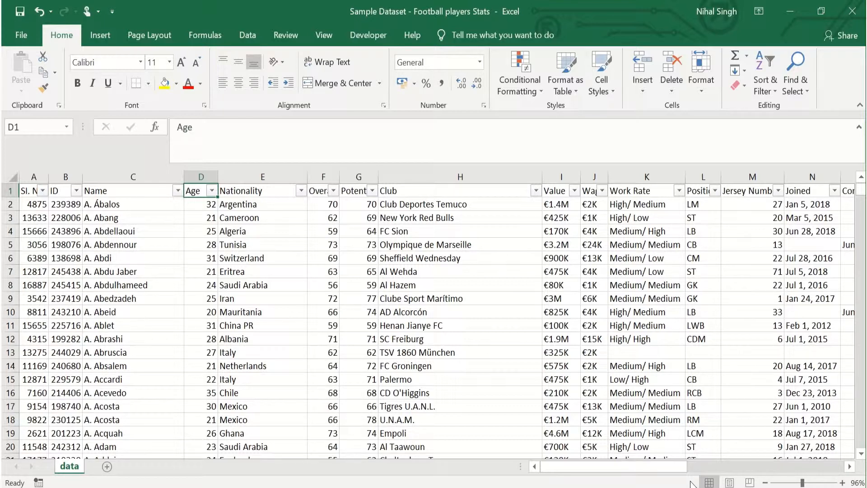
Start a SUMIFS formula in cell D18209, replacing the SUMIF, with the Age cells D2:D18208 as the sum range
key(Left)
key(Left)
key(Right)
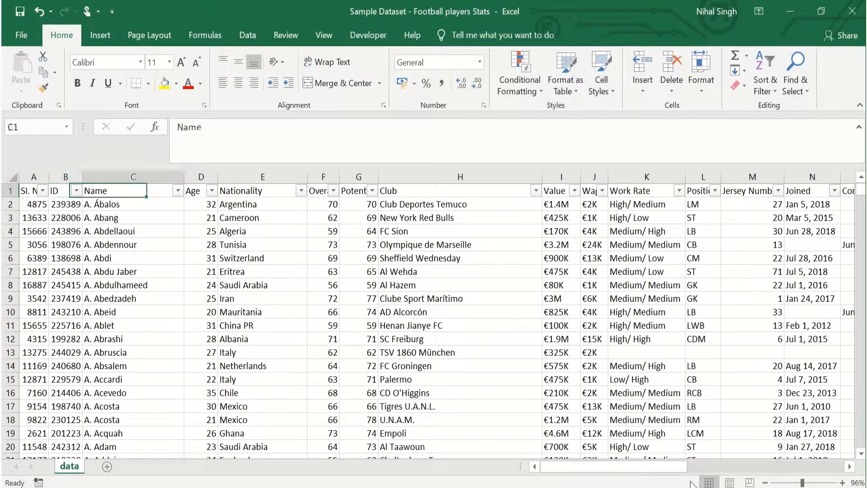
key(Right)
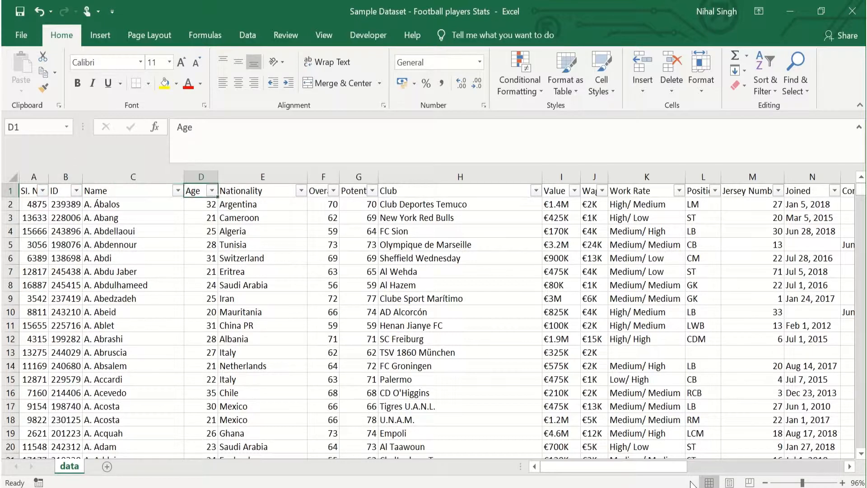
key(ctrl+Down)
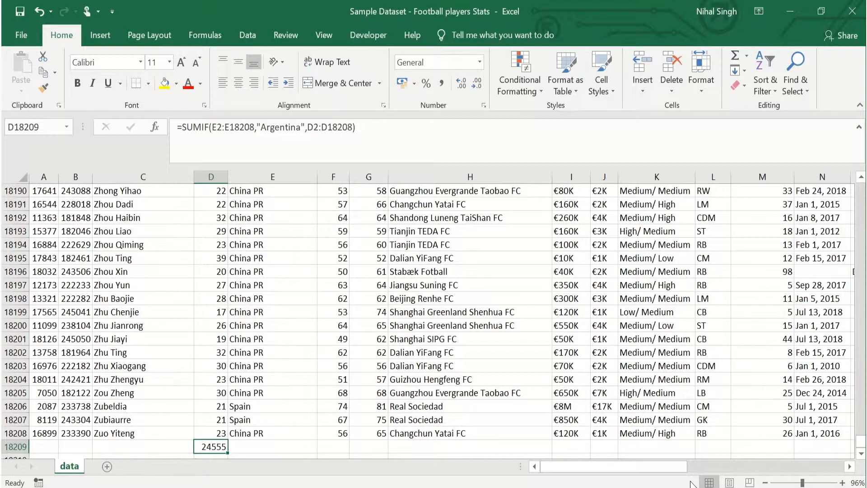
text(=sumifs)
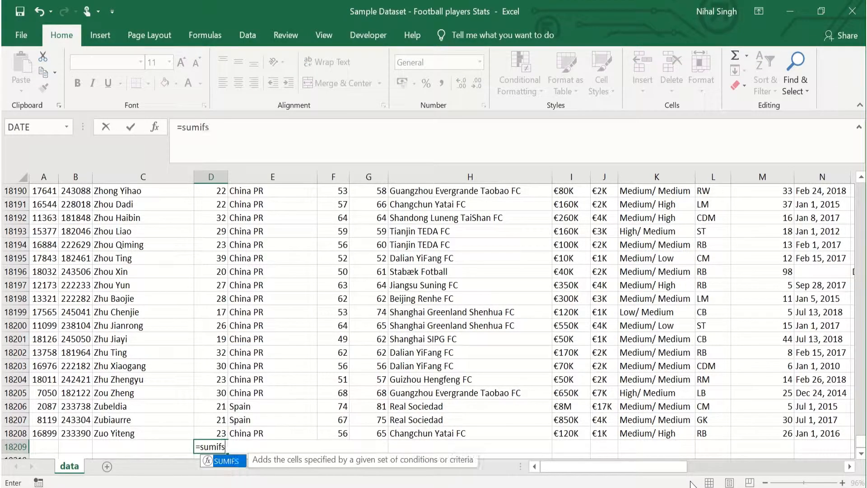
key(Tab)
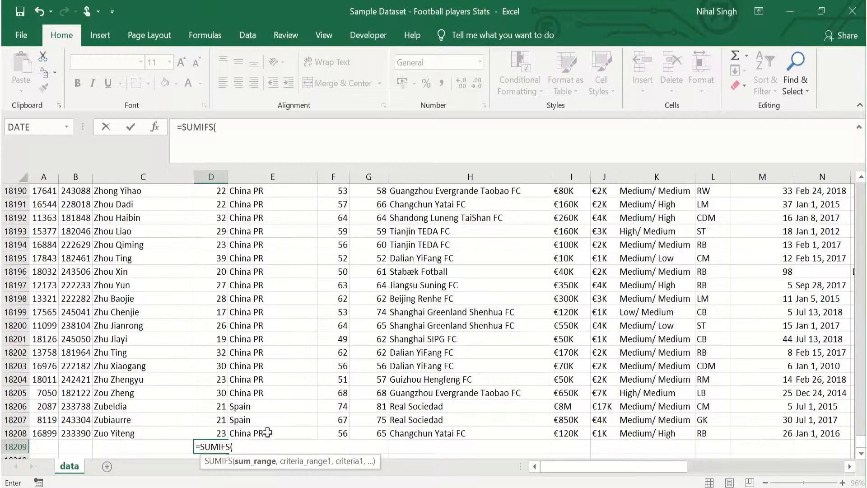
click(218, 433)
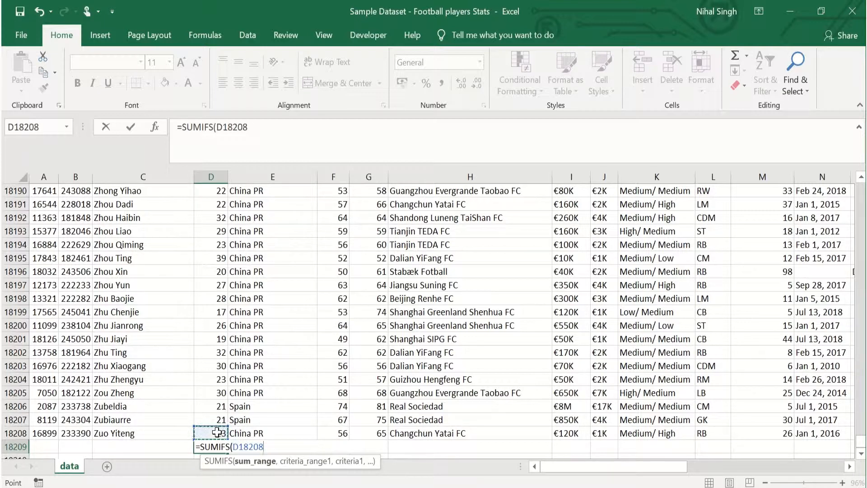
key(ctrl+shift+Up)
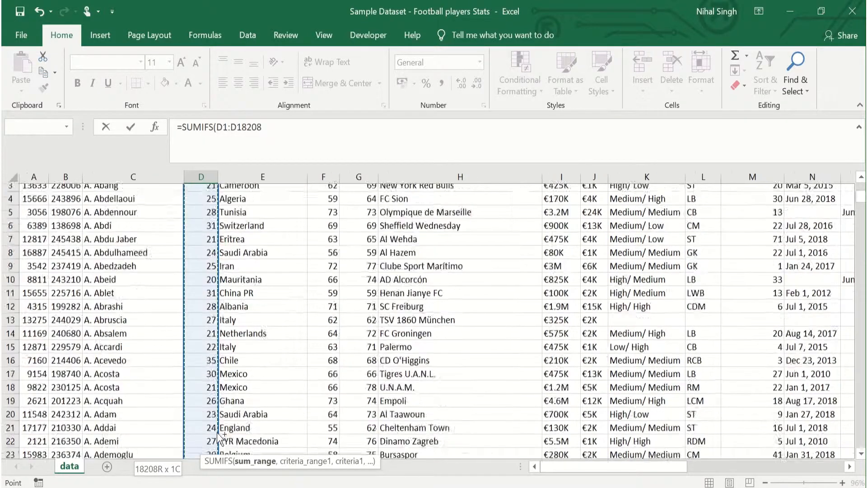
key(shift+Down)
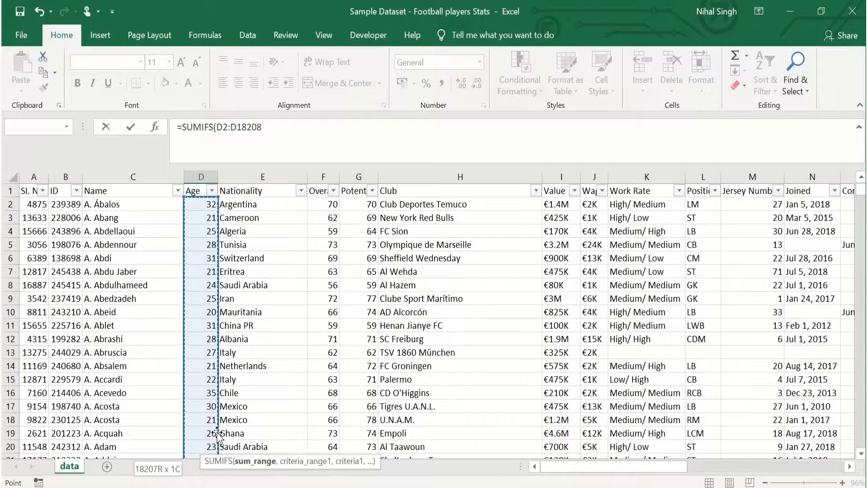
text(,)
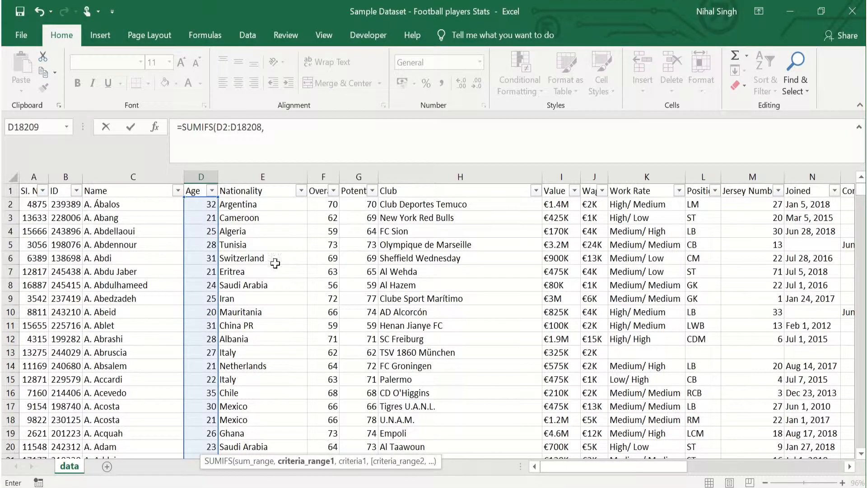
Add the Nationality cells E2:E18208 as the first criteria range of the SUMIFS formula, with the criterion "Argentina"
click(256, 204)
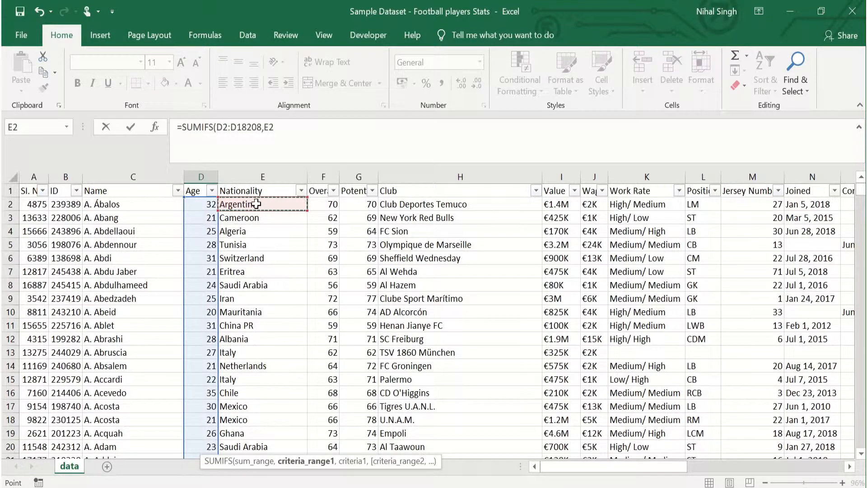
key(ctrl+shift+Down)
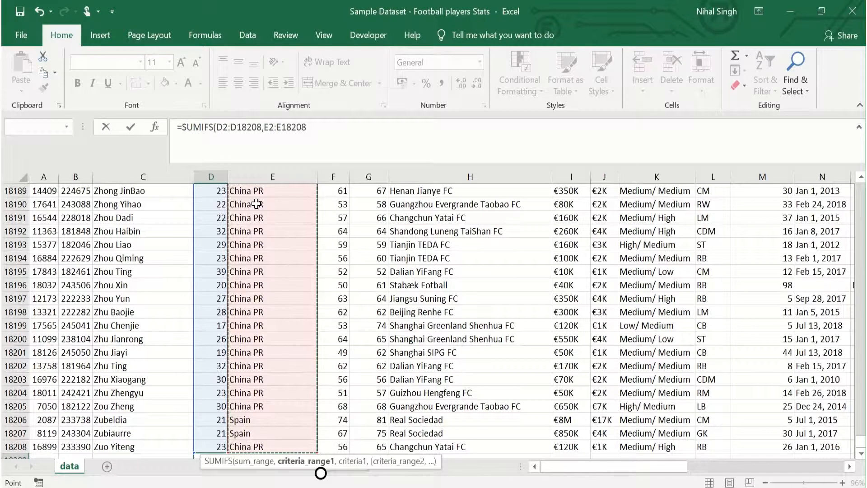
text(,)
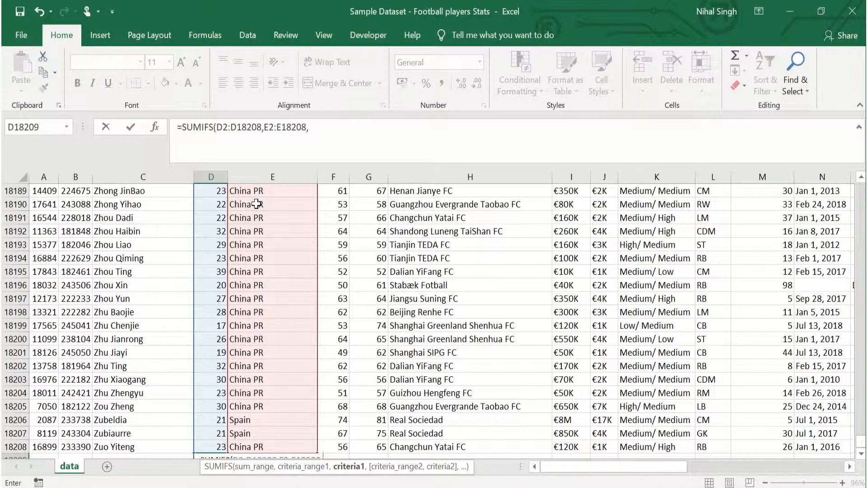
text("Argentina",)
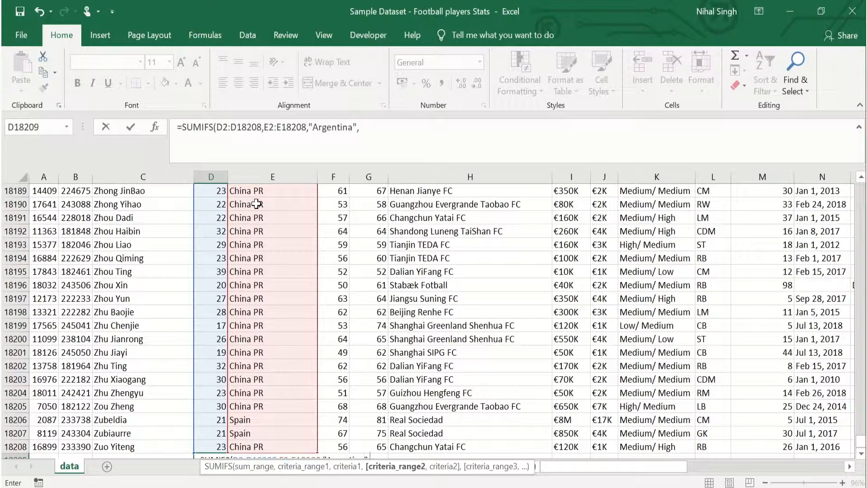
Look through the dataset's columns for a suitable second criteria range for the SUMIFS formula
click(342, 204)
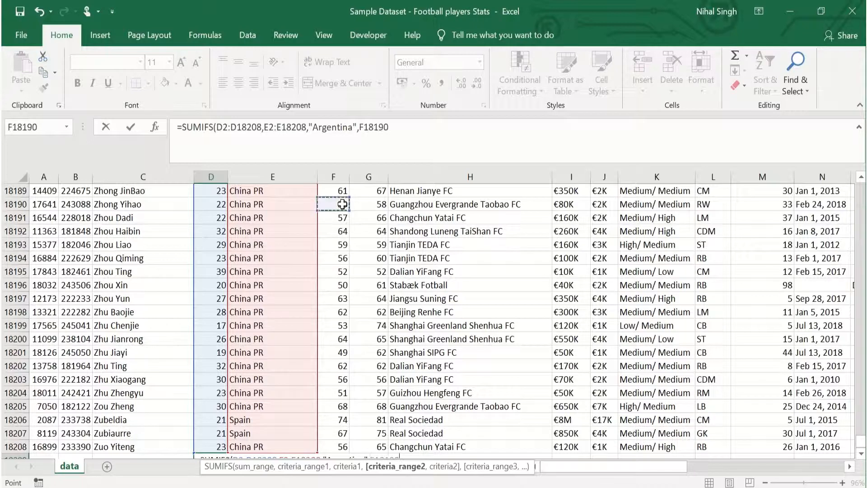
key(ctrl+Up)
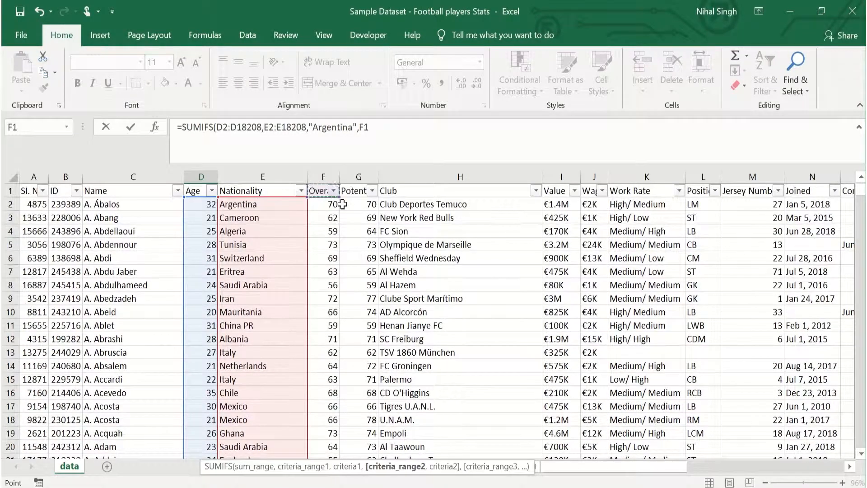
click(342, 204)
key(Right)
key(Right)
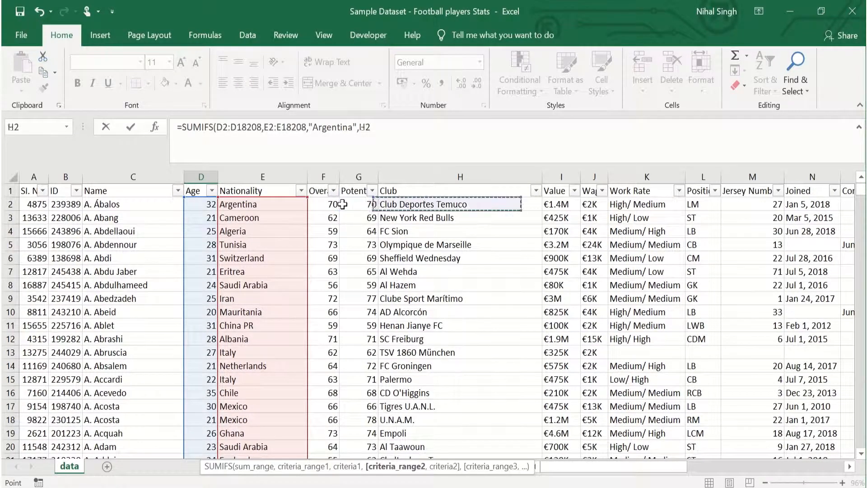
key(Right)
key(Right)
key(Right)
key(Right)
key(Right)
key(Right)
key(Right)
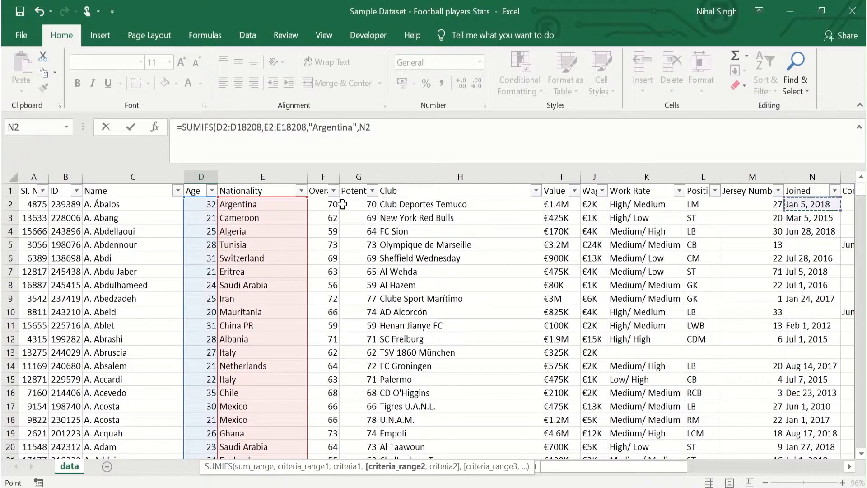
key(Left)
key(Left)
key(Left)
key(Left)
key(Left)
key(Left)
key(Left)
key(Left)
key(Left)
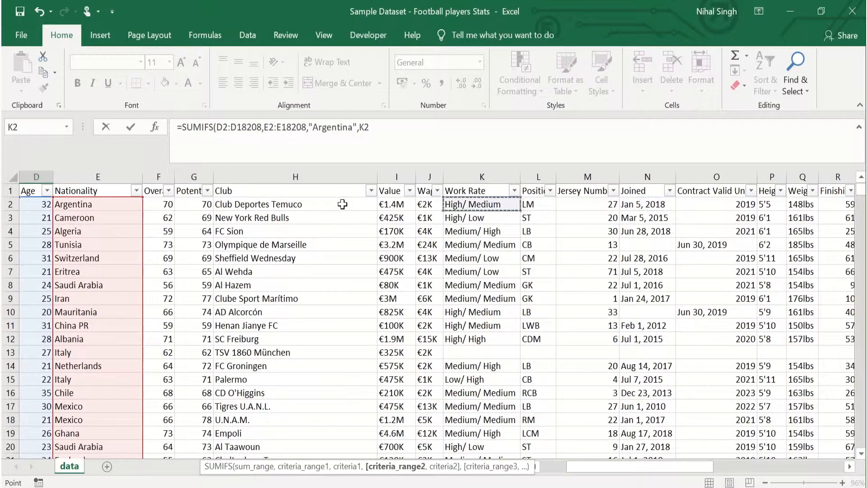
key(Left)
key(Right)
key(Right)
key(Right)
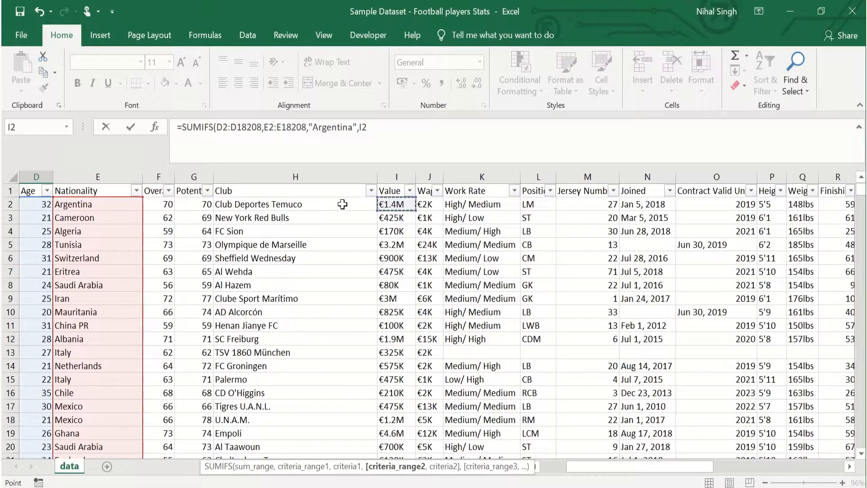
key(Left)
key(Left)
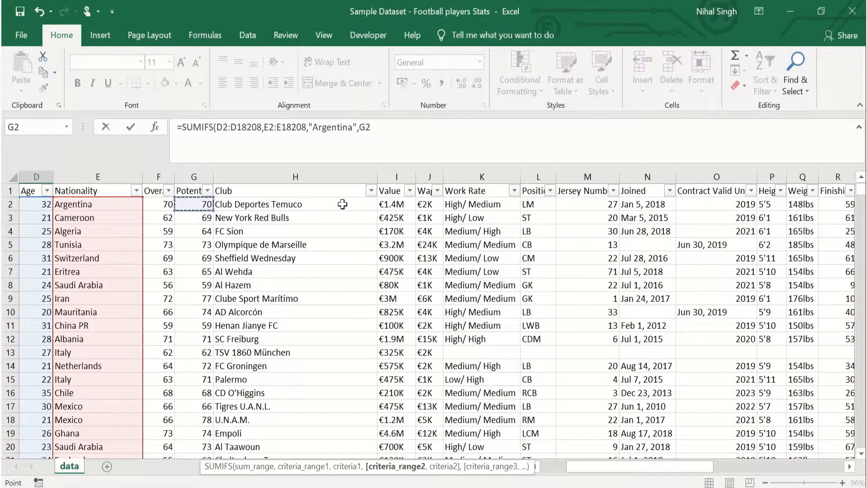
key(Up)
key(Down)
key(Left)
key(Up)
key(Left)
key(Left)
key(Left)
key(Left)
key(Left)
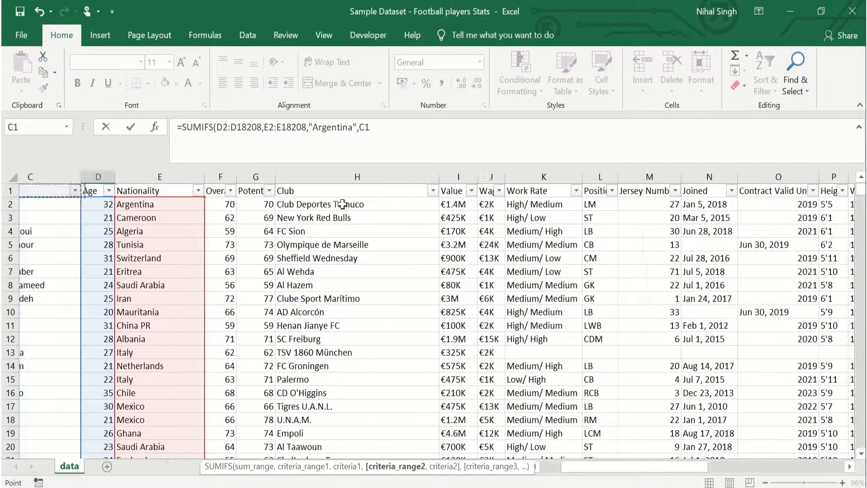
key(Right)
key(Right)
key(Left)
key(Left)
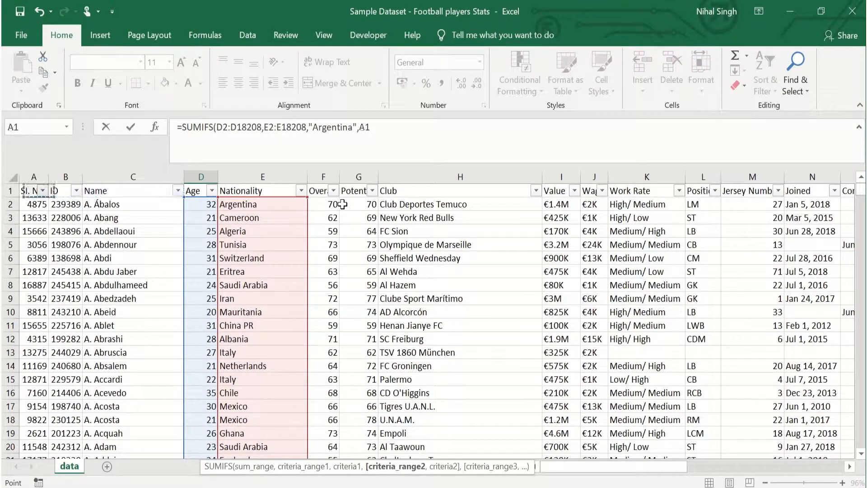
Complete the SUMIFS formula with the serial number cells A2:A18208 as the second criteria range and the criterion ">5000"
key(Right)
key(Left)
key(Down)
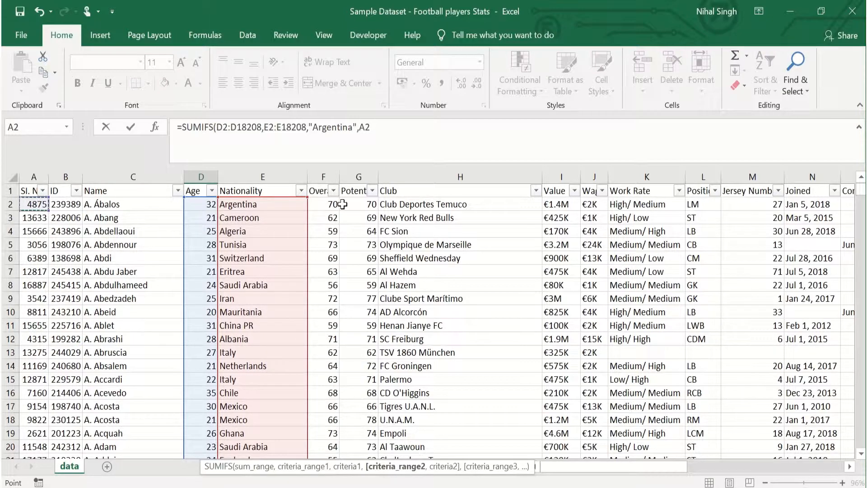
key(ctrl+shift+Down)
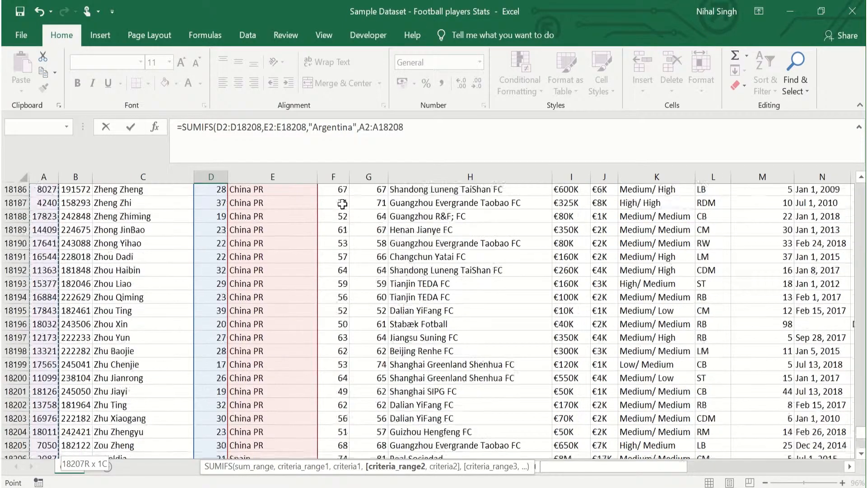
text(,)
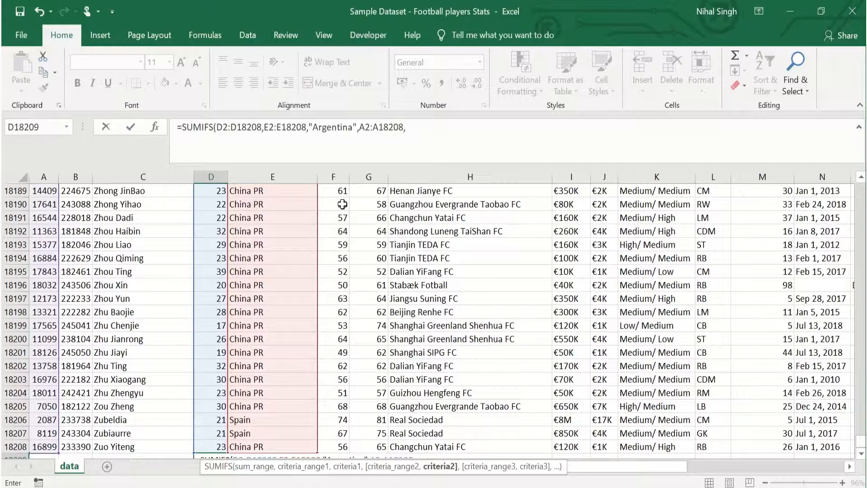
click(434, 131)
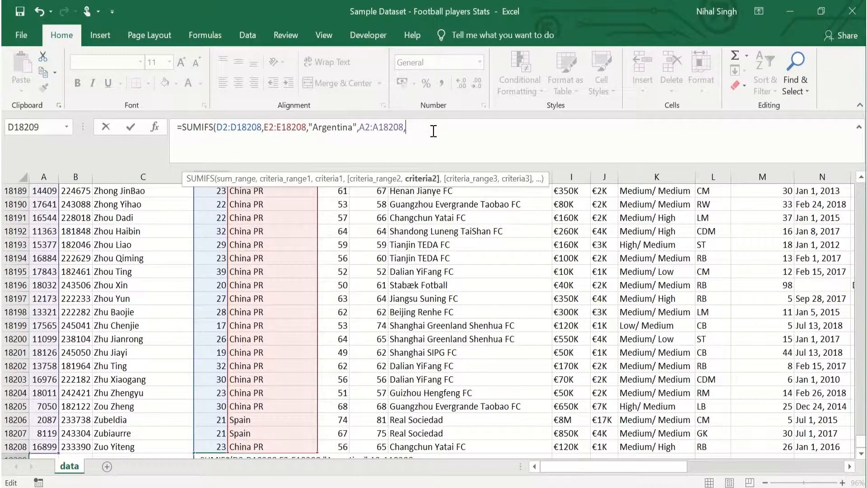
text(">5000"))
key(ctrl+Return)
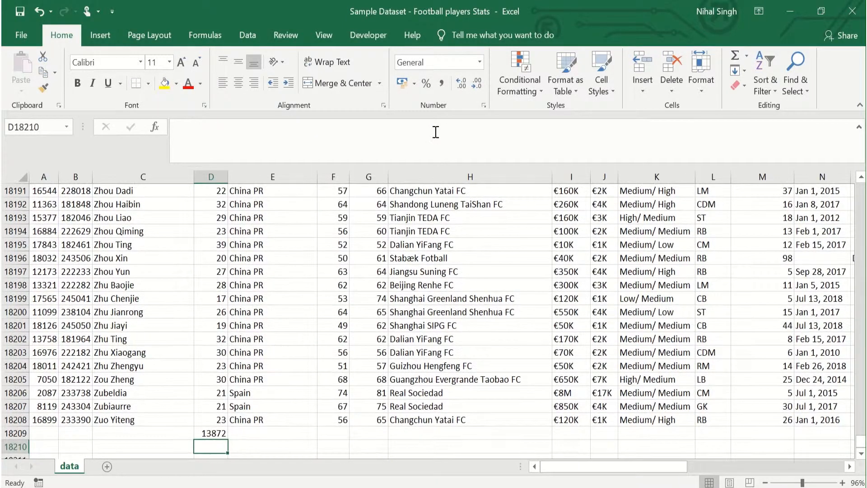